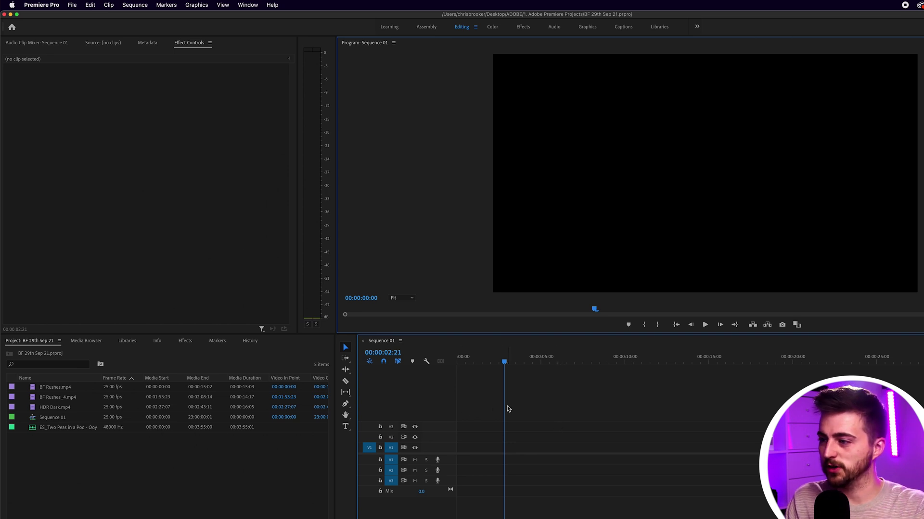
- Place HDR Dark.mp4 at the start of V1 in Sequence 01
click(62, 399)
click(61, 404)
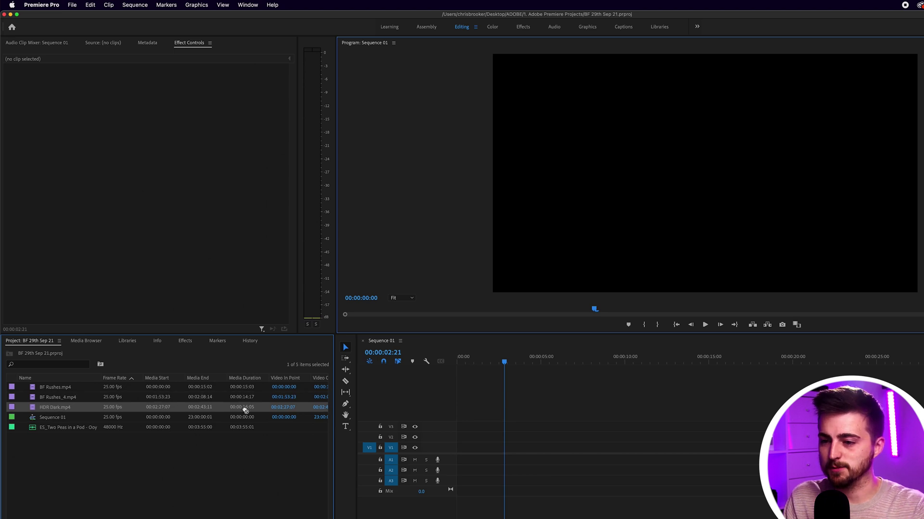
drag(245, 410, 439, 452)
drag(505, 365, 473, 365)
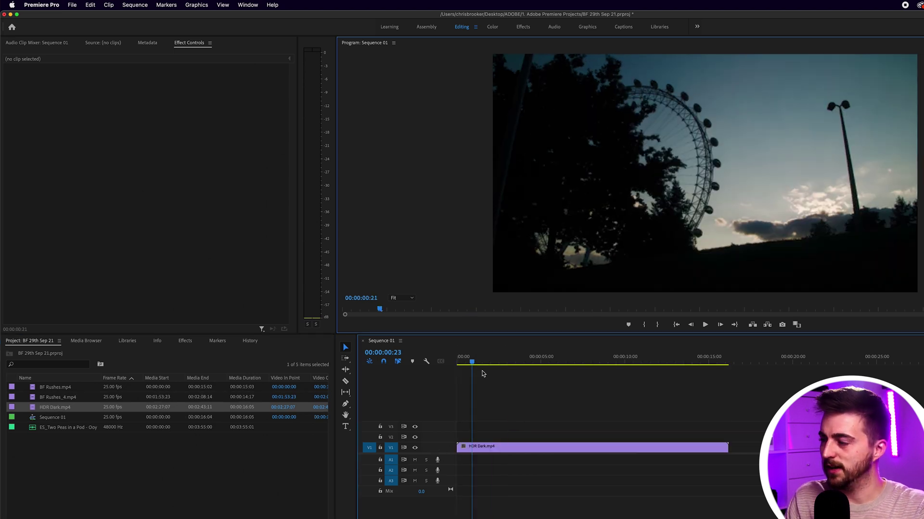
- Preview the sequence with the ES_Two Peas in a Pod music from around three seconds
click(528, 361)
key(space)
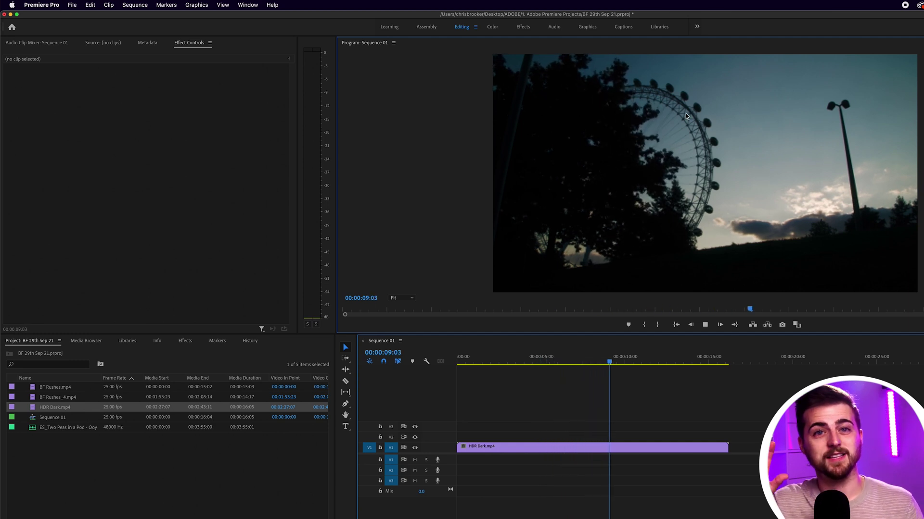
key(space)
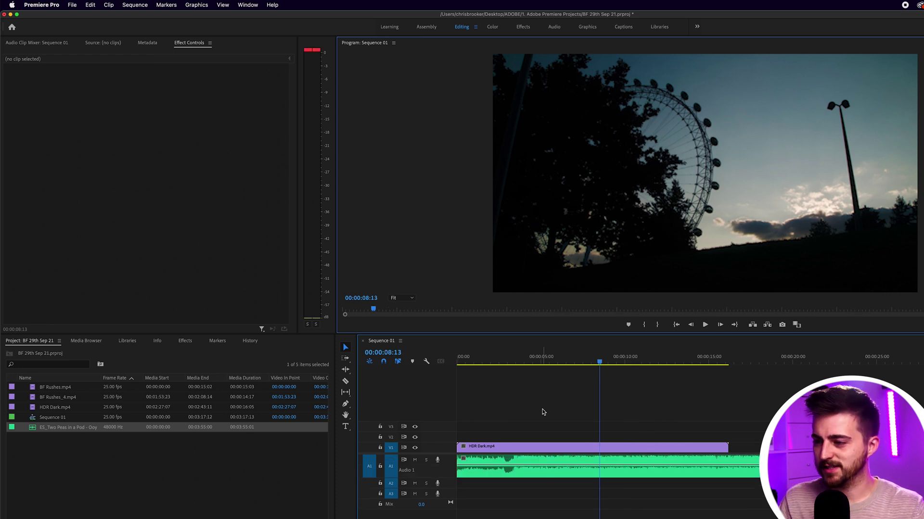
drag(534, 356, 506, 359)
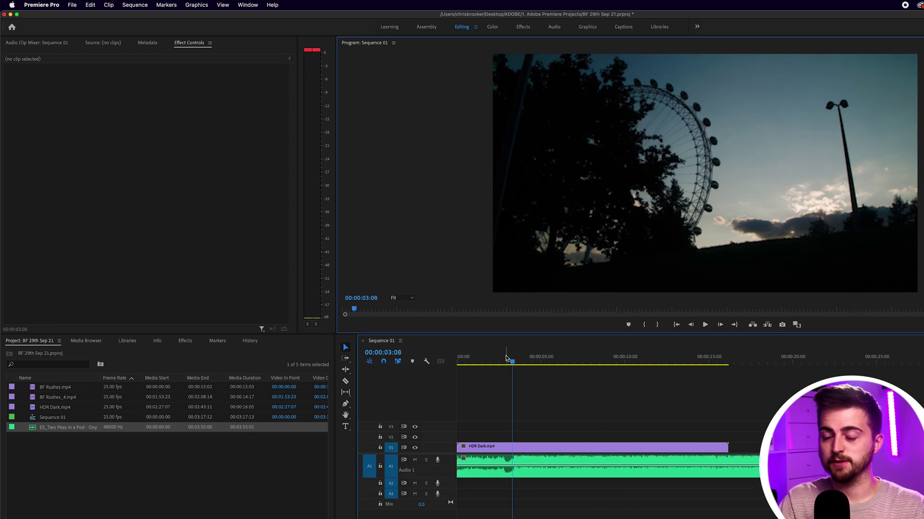
key(space)
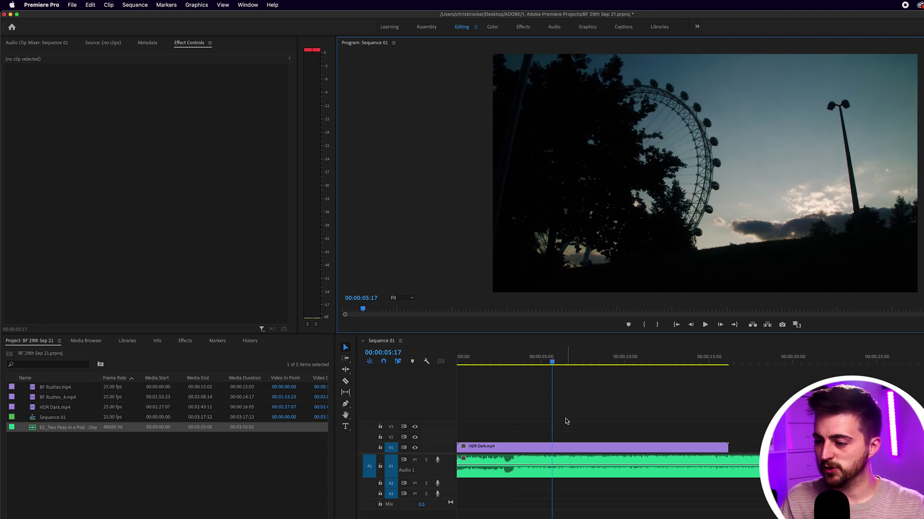
- Copy HDR Dark.mp4 onto V2 directly above the original and park the playhead at 4 seconds
click(538, 448)
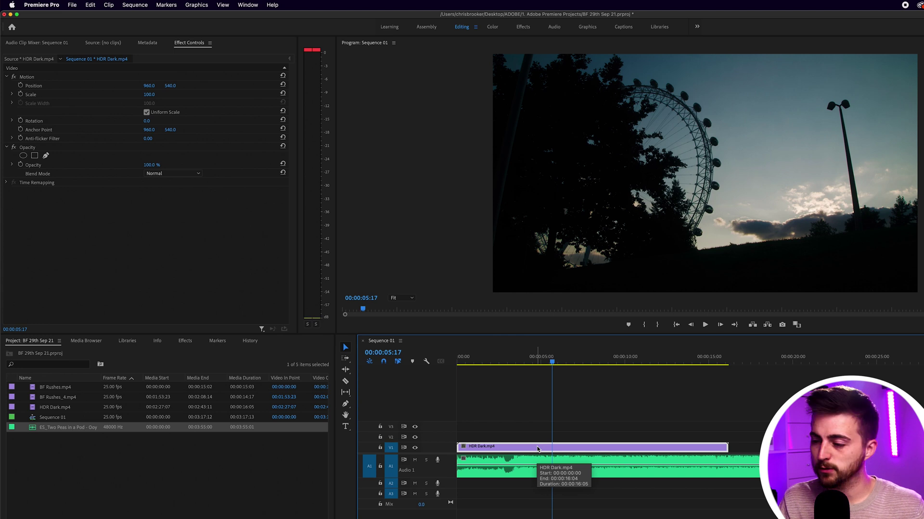
drag(538, 448, 537, 440)
key(Delete)
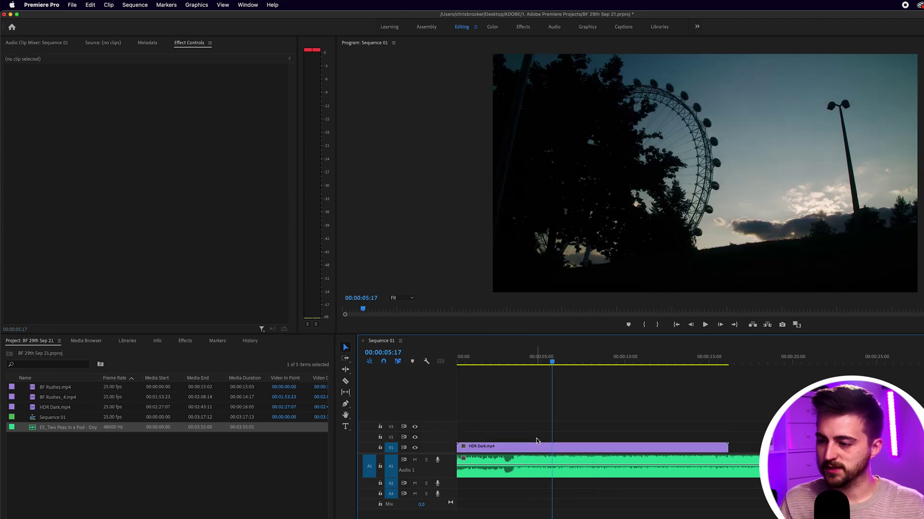
click(538, 450)
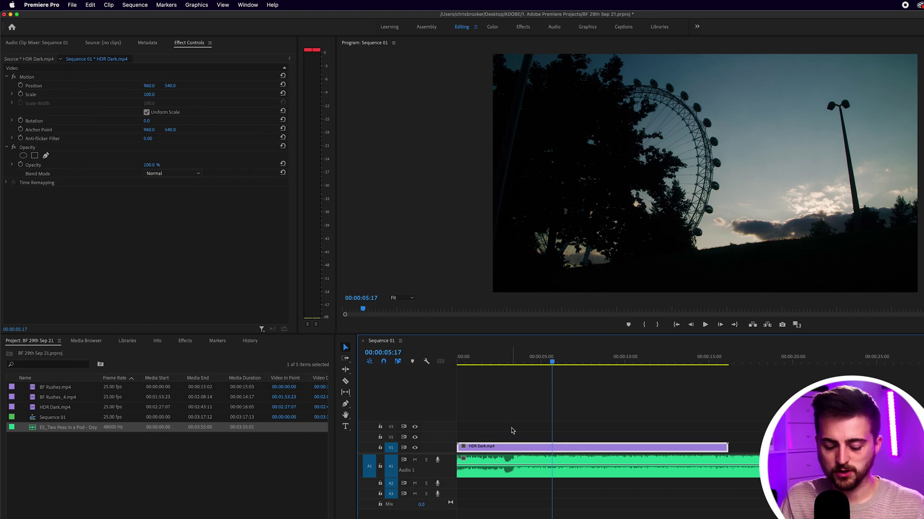
drag(693, 370, 768, 362)
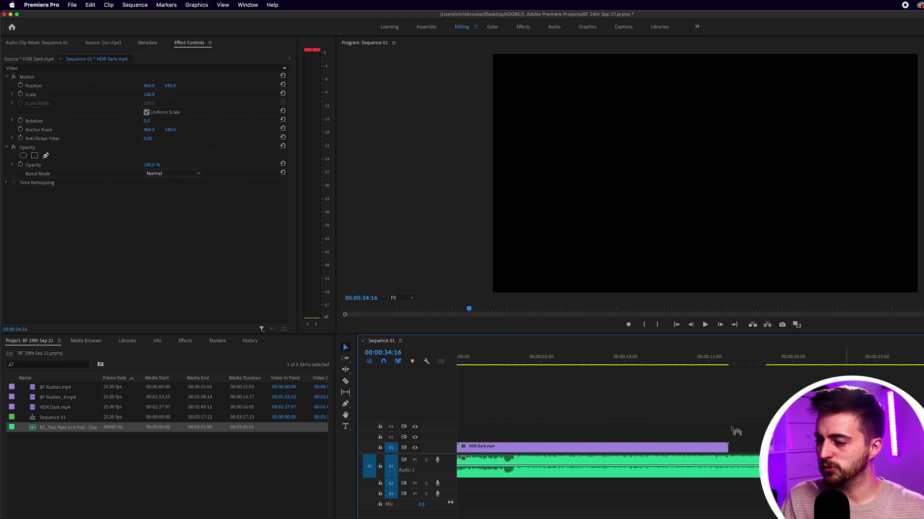
drag(736, 432, 498, 439)
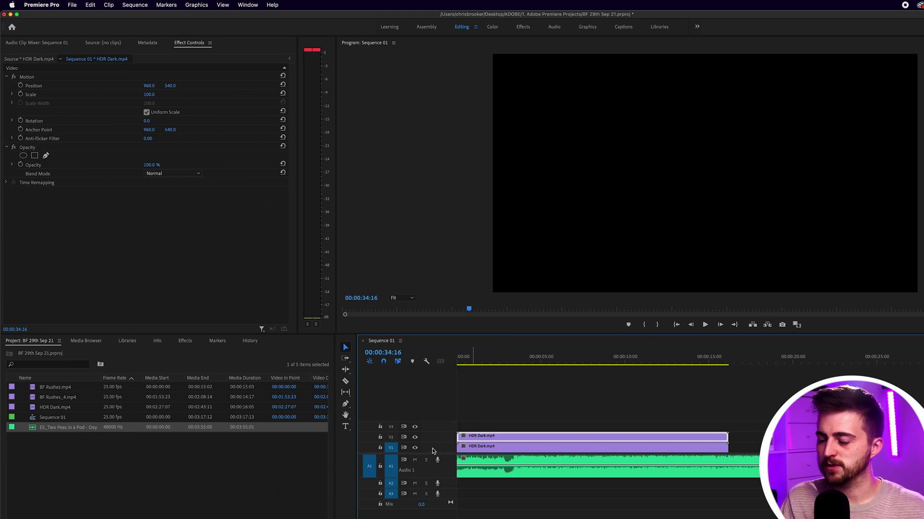
click(556, 361)
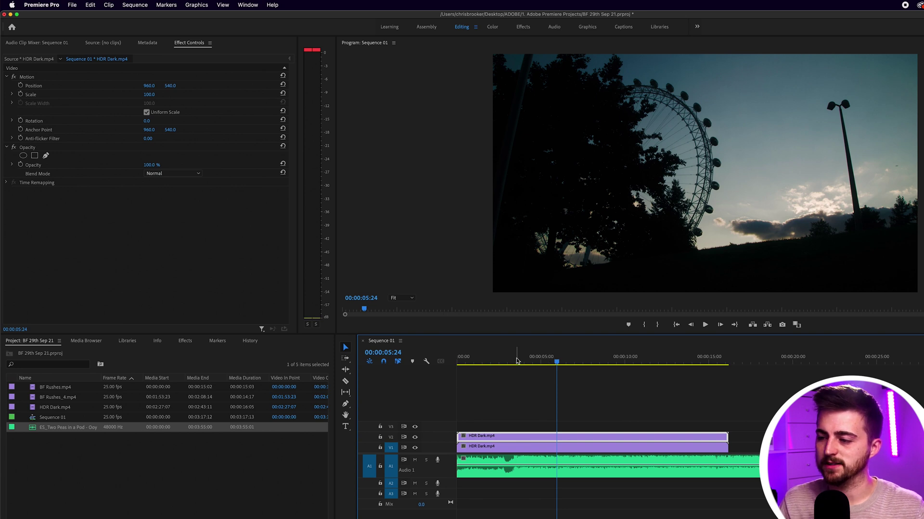
drag(517, 361, 525, 361)
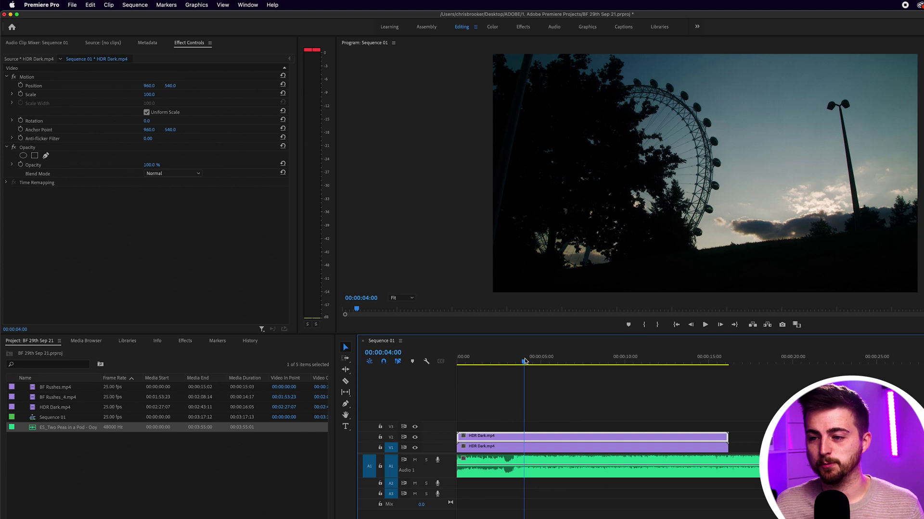
- Search the effects for 'direc' and apply Directional Blur to the V2 clip
click(185, 341)
click(62, 352)
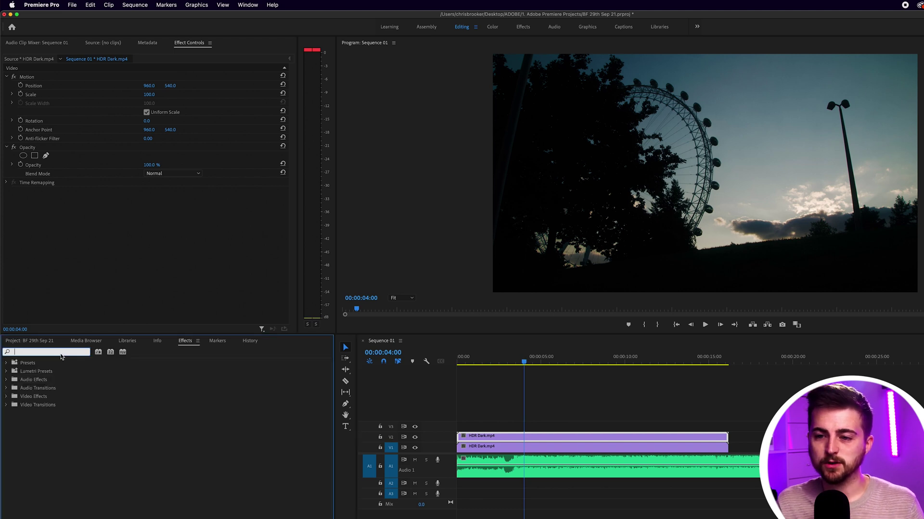
text(direc)
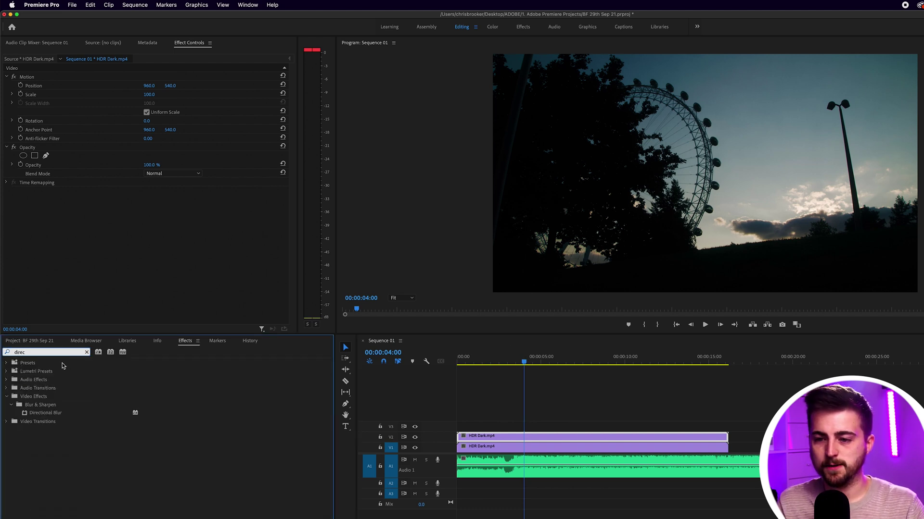
click(49, 415)
drag(611, 427, 562, 438)
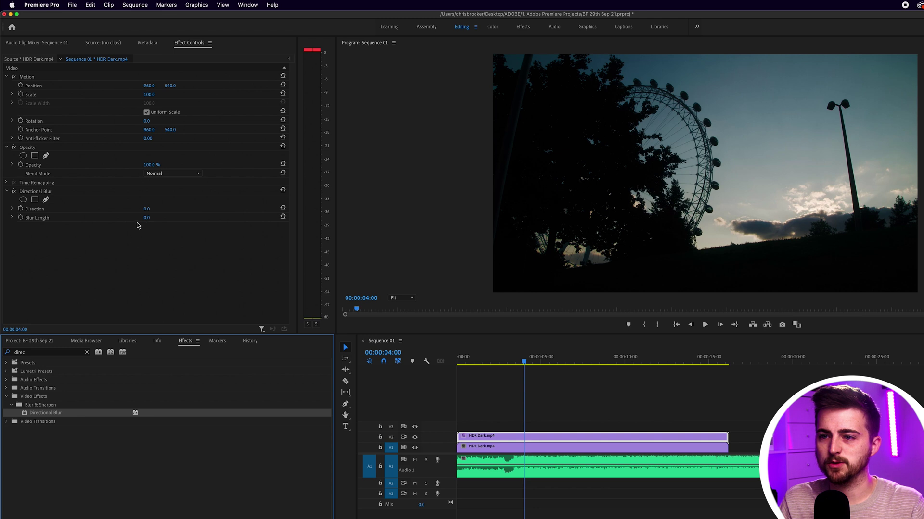
- Set Blur Length to 18, try Direction 0° and about 36°, and preview from the start
drag(146, 218, 155, 218)
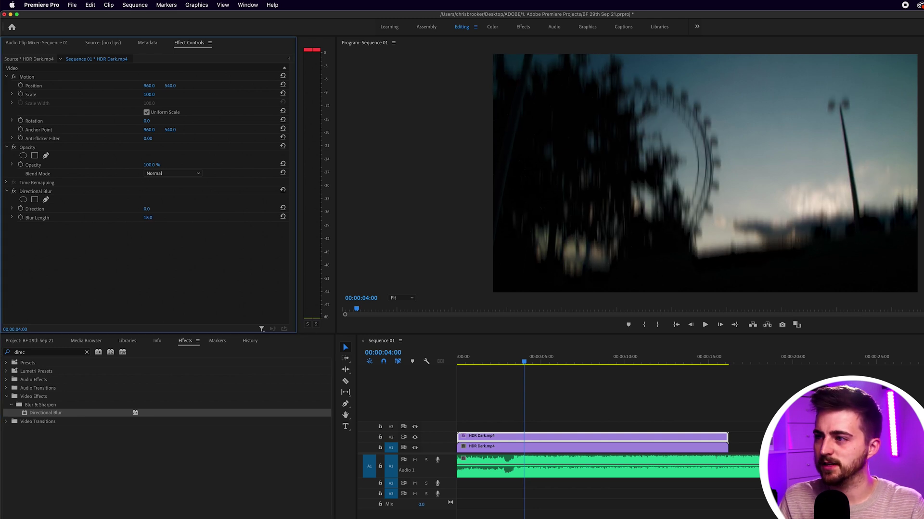
drag(154, 213, 237, 213)
click(151, 209)
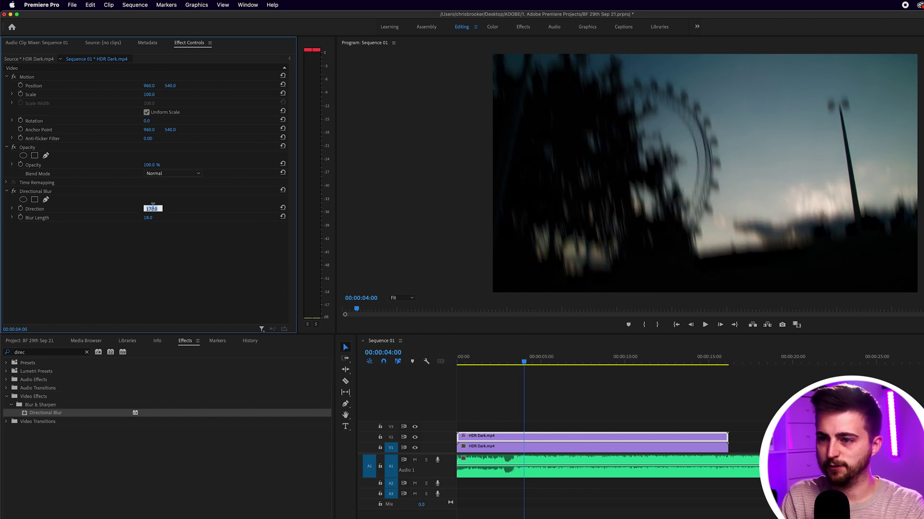
text(0)
key(Return)
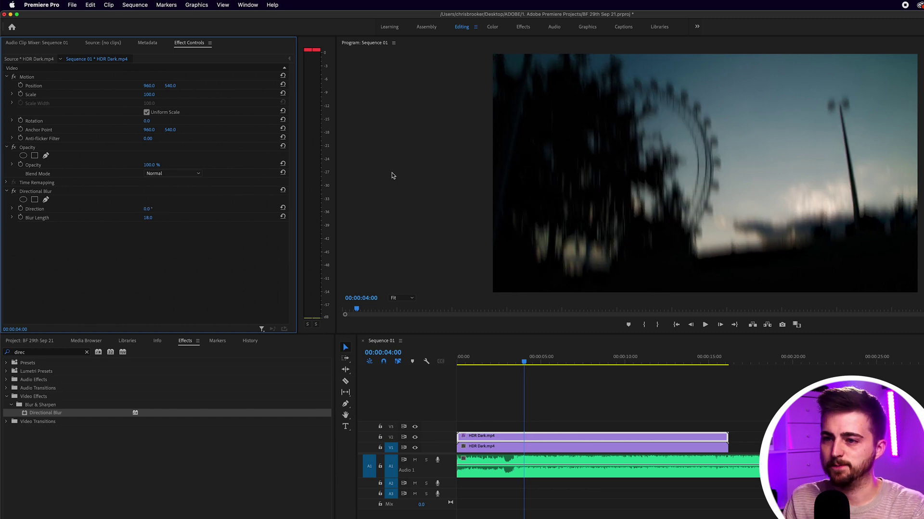
drag(152, 214, 256, 214)
key(Home)
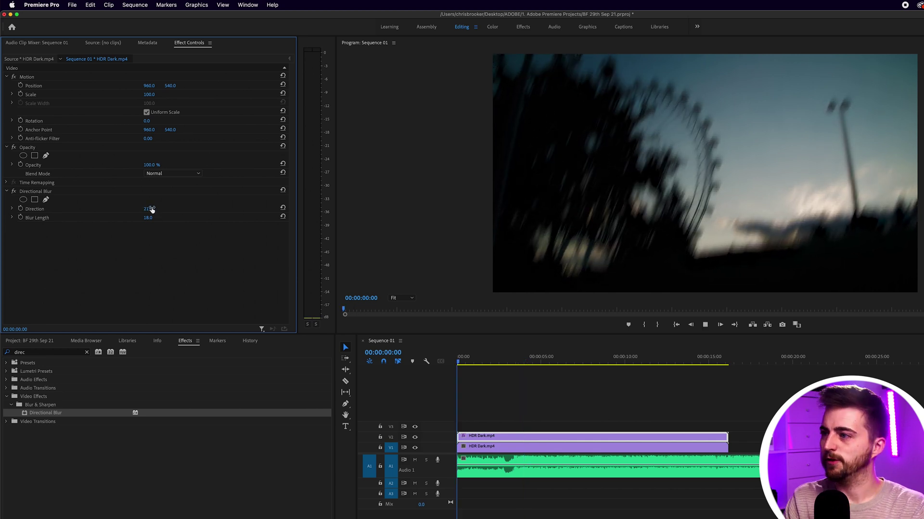
key(space)
click(152, 210)
- Reset the blur Direction to 0° and zoom the timeline in closer
text(0)
key(Return)
click(415, 460)
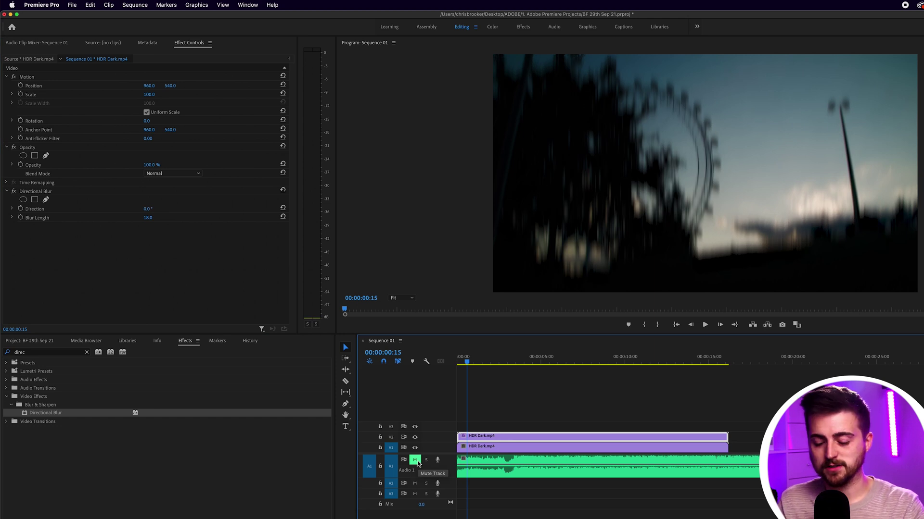
click(508, 427)
key(=)
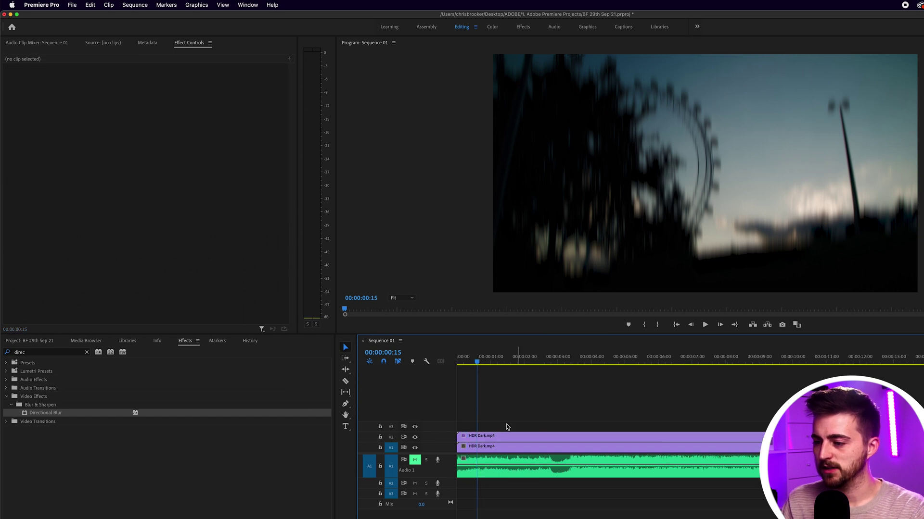
click(419, 461)
- Play from about two seconds to pinpoint the music beat near 00:00:03:23
click(533, 367)
key(space)
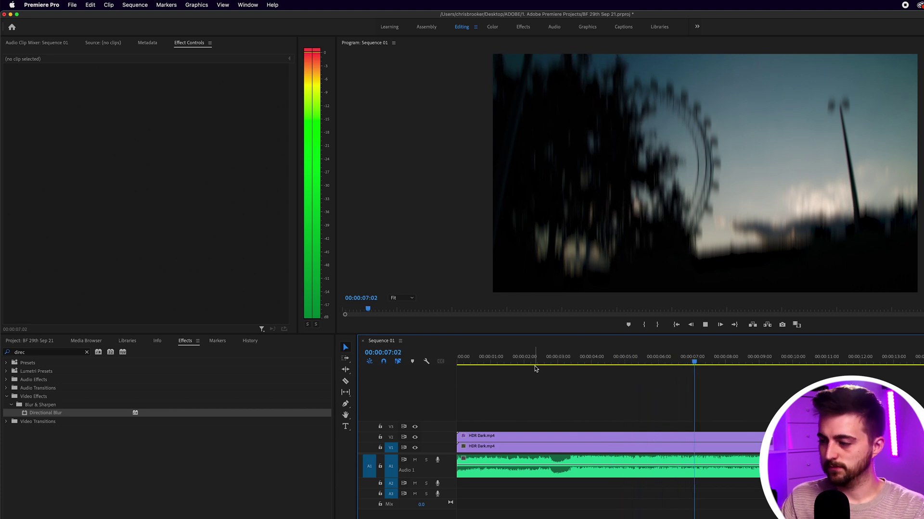
key(space)
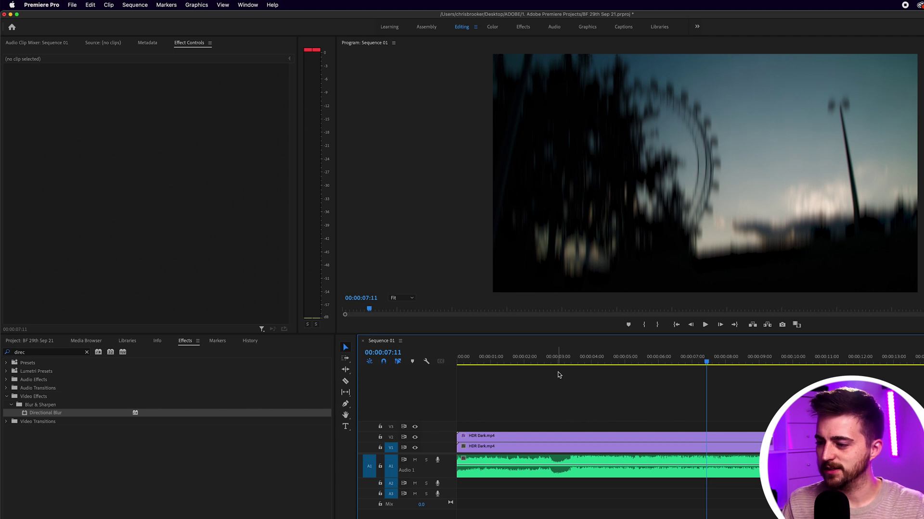
drag(572, 356, 556, 357)
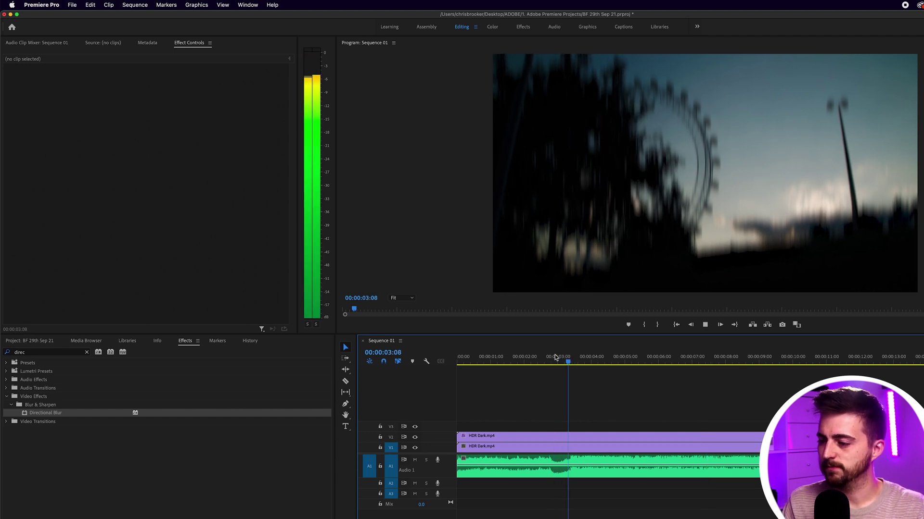
key(space)
key(space)
key(equal)
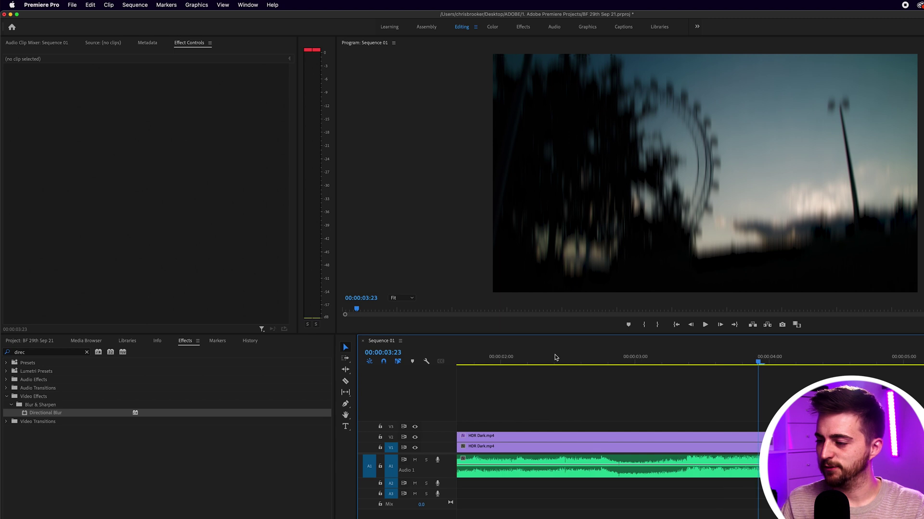
key(c)
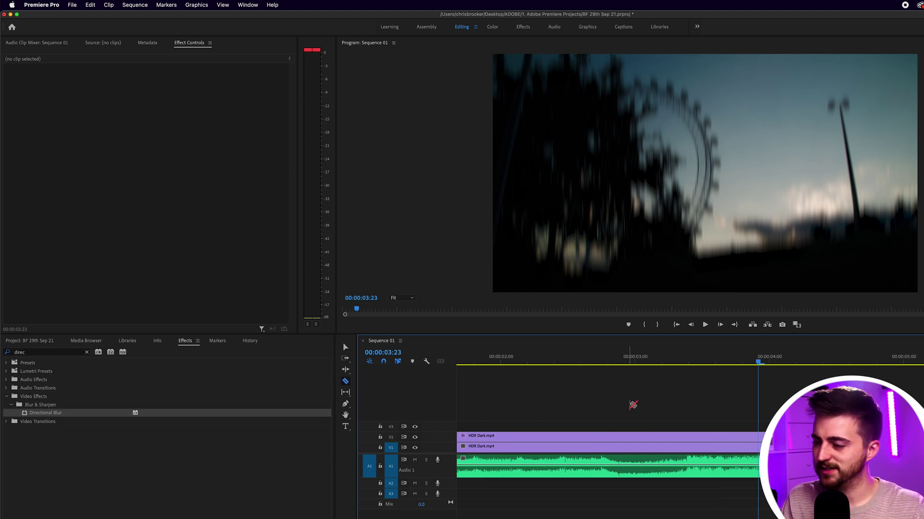
- Cut the V2 blur copy on the beat and delete its front piece
click(687, 437)
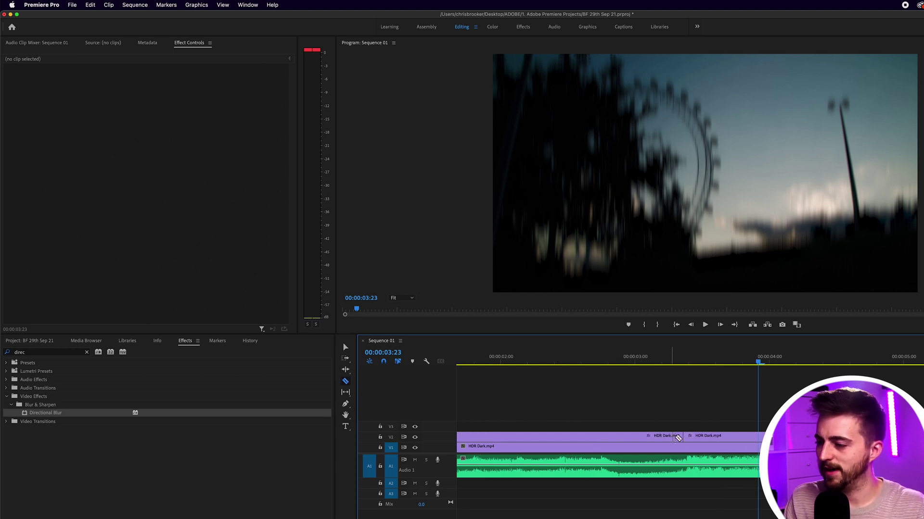
key(v)
click(671, 437)
key(Delete)
click(677, 360)
- Replay the cut to confirm the blur starts just after three seconds, returning to 03:01
key(space)
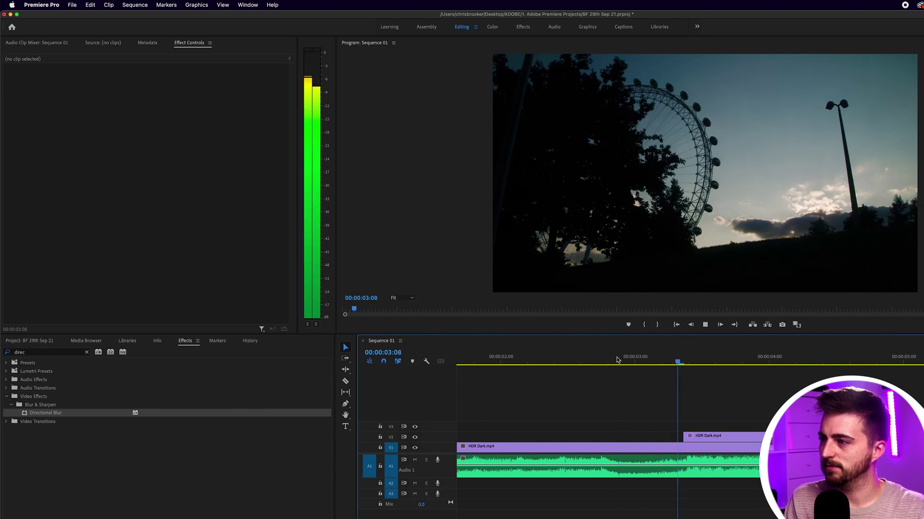
key(space)
key(shift+k)
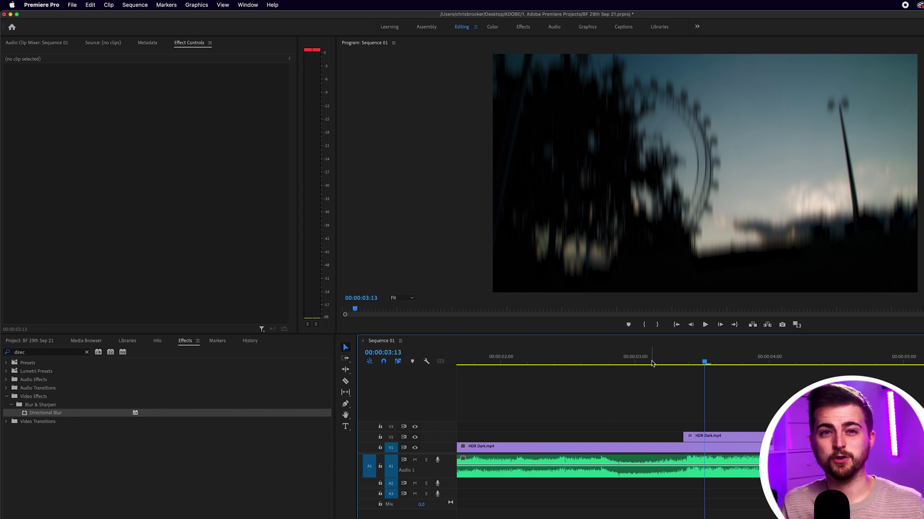
drag(673, 360, 638, 364)
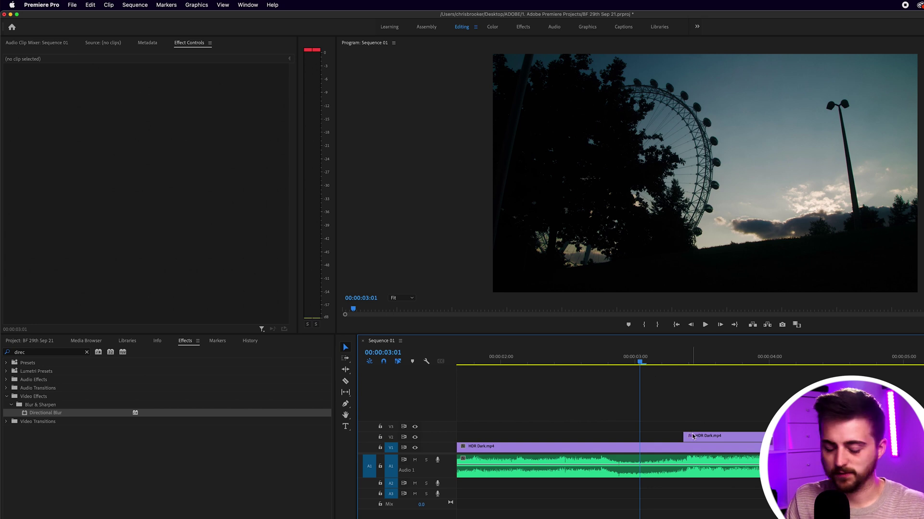
- Zoom in and razor the blurred clip into one-frame pieces at the beat
key(c)
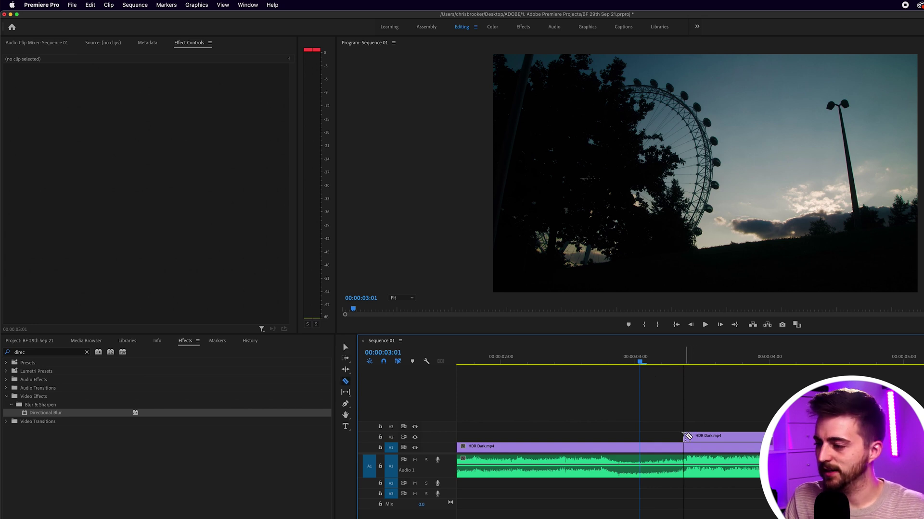
key(shift+Right)
key(shift+Right)
key(=)
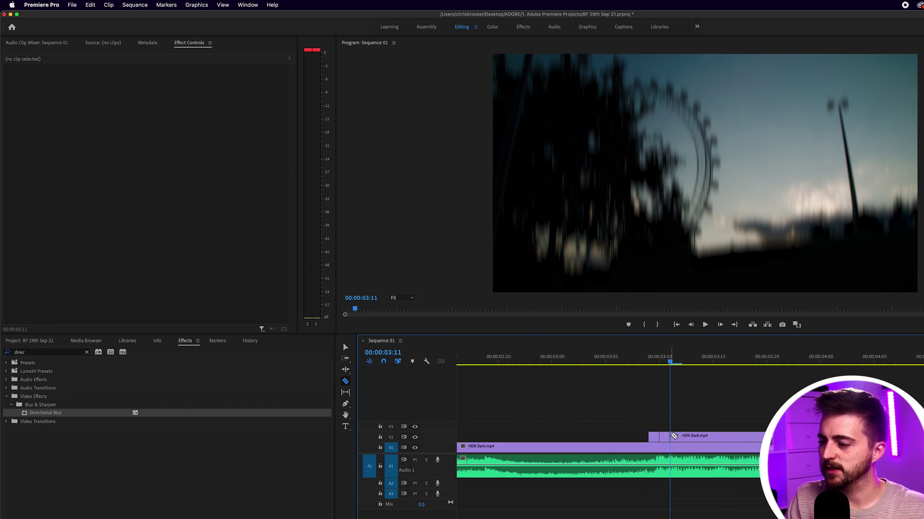
click(681, 436)
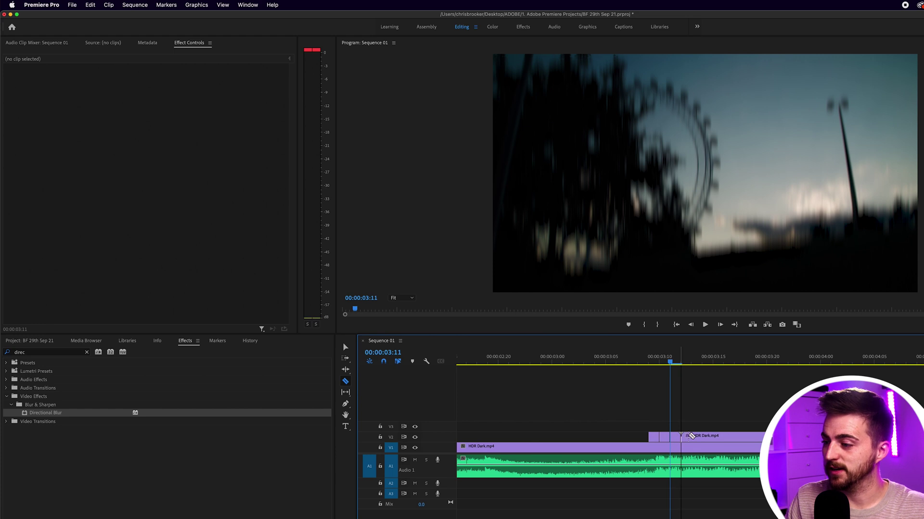
click(691, 435)
- Remove the unwanted frame and shift a one-frame piece right to leave a gap
key(b)
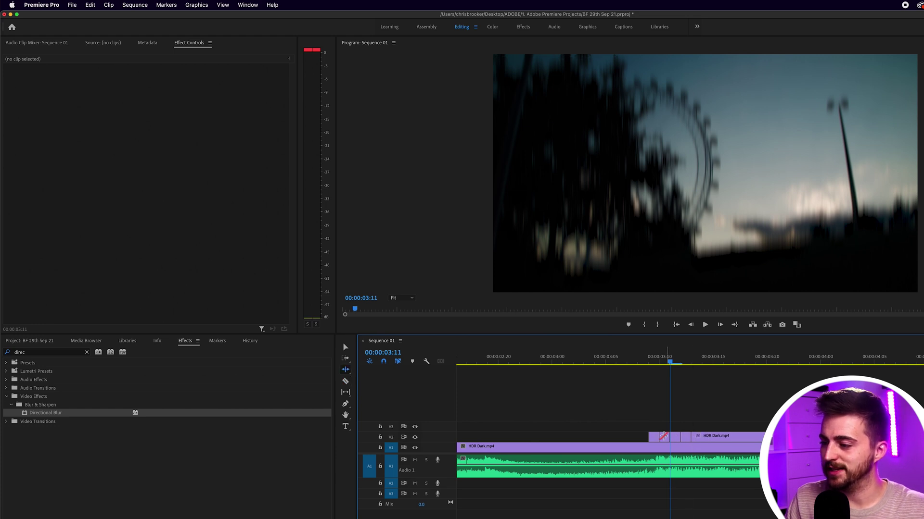
drag(663, 437, 664, 436)
key(Delete)
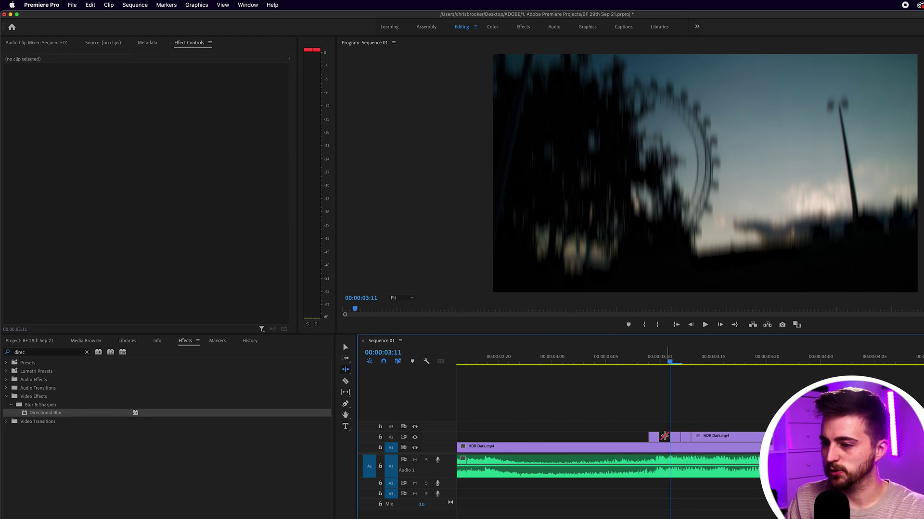
key(v)
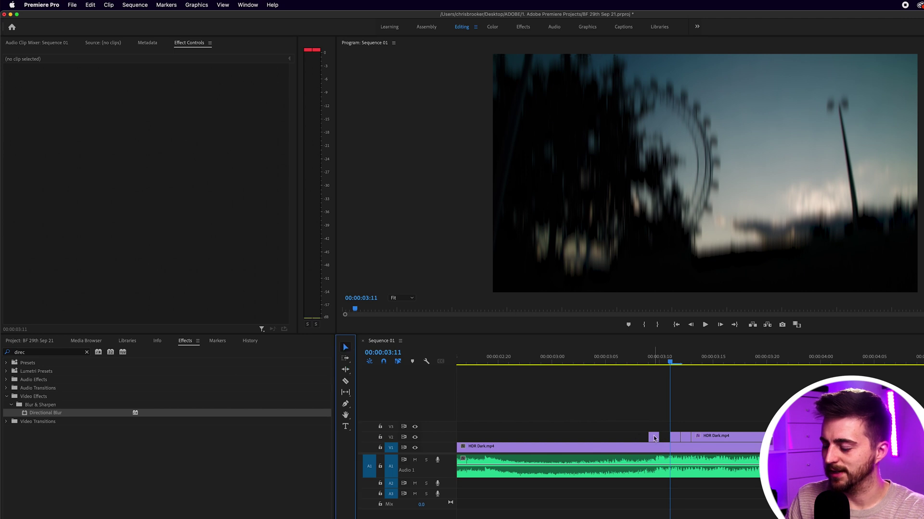
drag(687, 437, 769, 441)
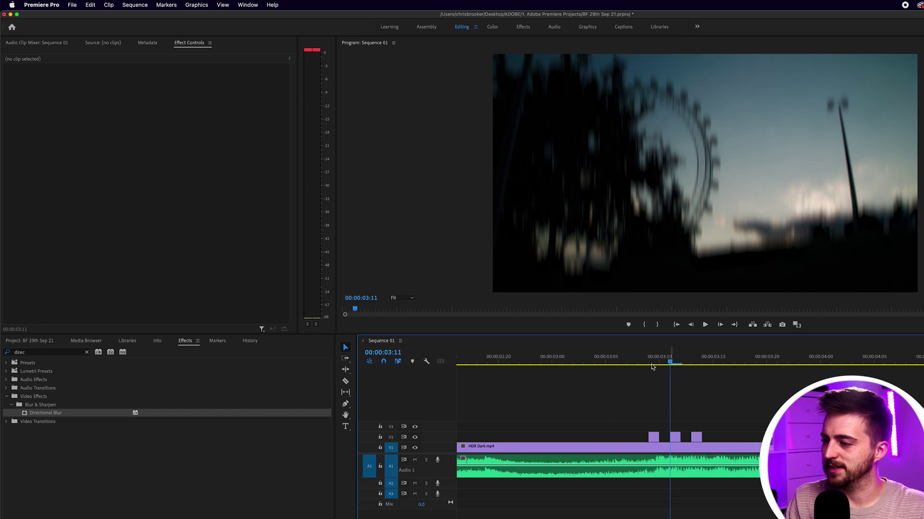
drag(648, 363, 510, 366)
- Replay the flicker section several times from about 02:17 with the timeline zoomed out
key(space)
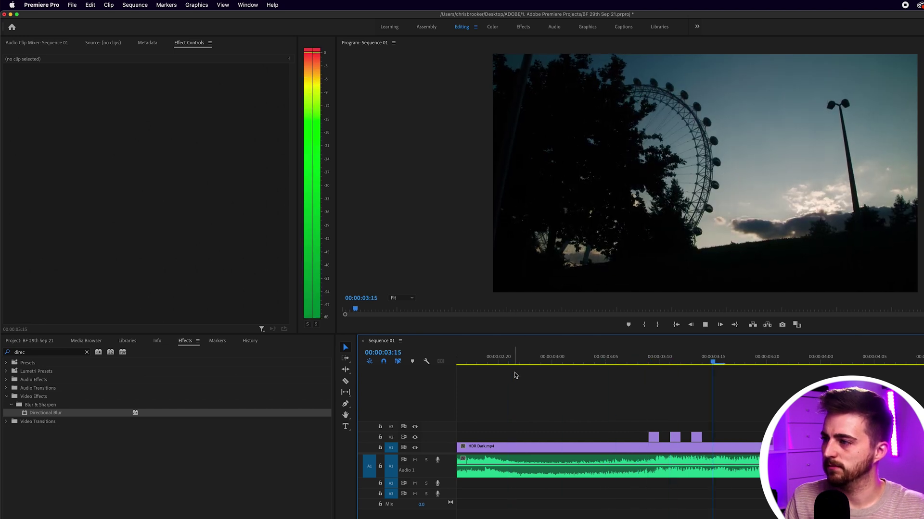
click(554, 358)
key(space)
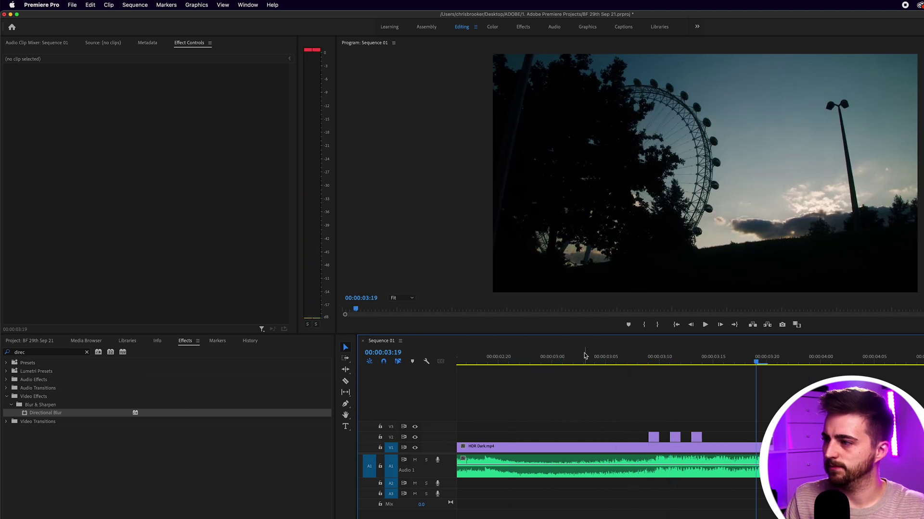
click(583, 359)
drag(585, 359, 467, 358)
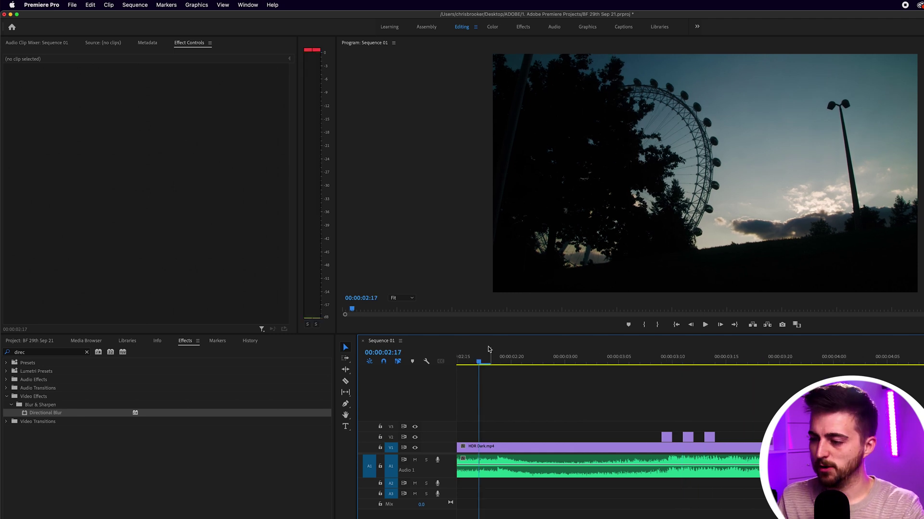
key(minus)
key(space)
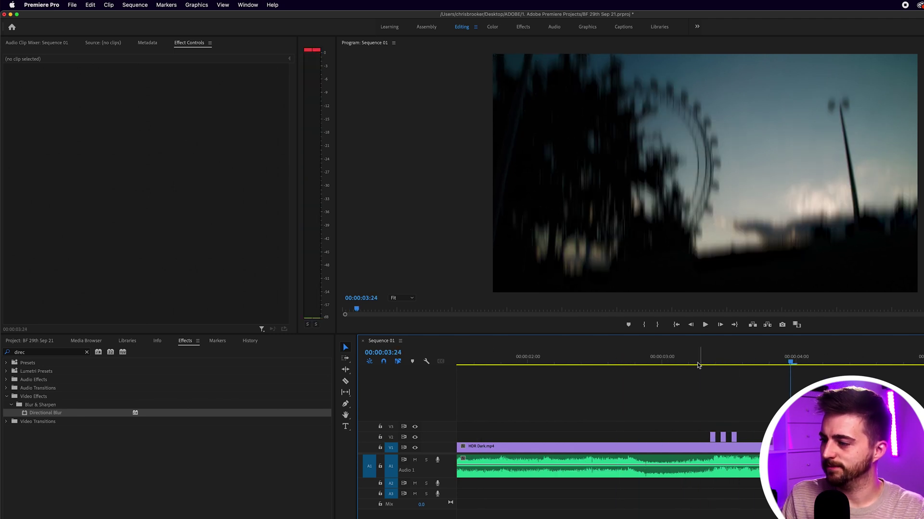
- Replay from 03:00, then select the first one-frame flicker clip at 03:09
drag(698, 364, 664, 361)
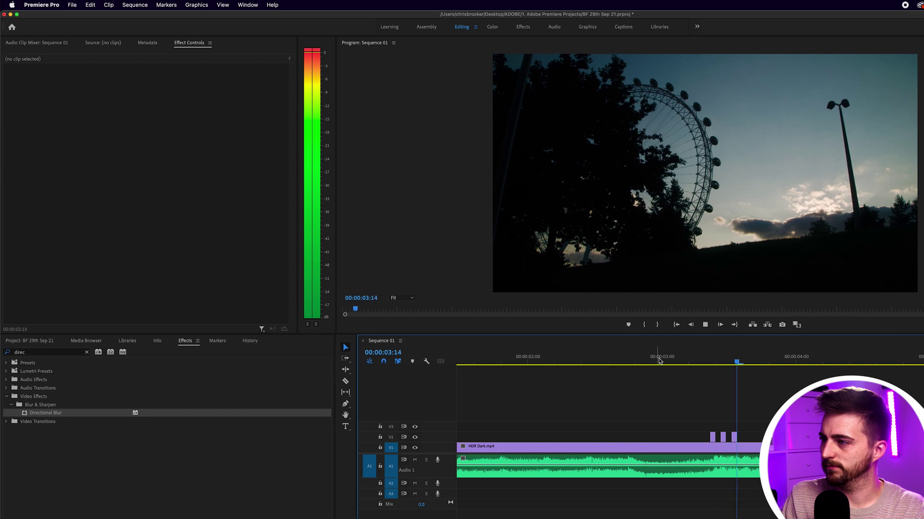
click(677, 360)
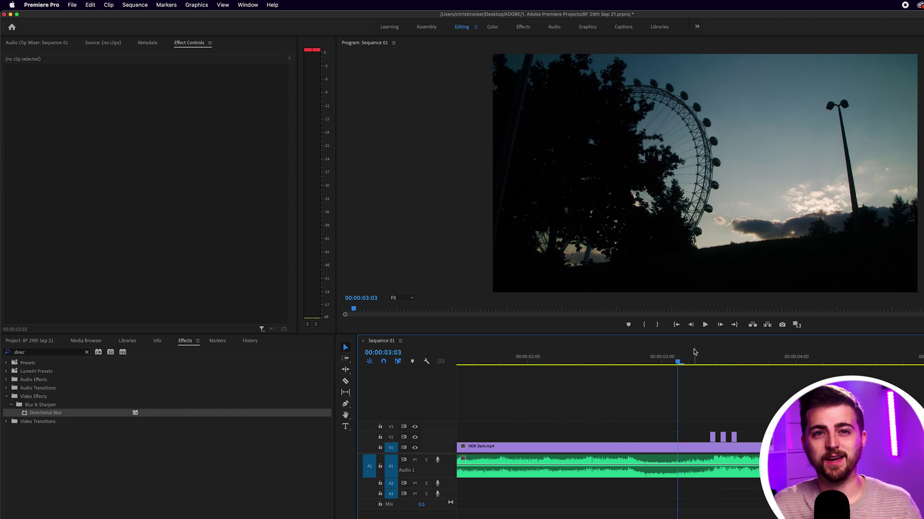
click(710, 361)
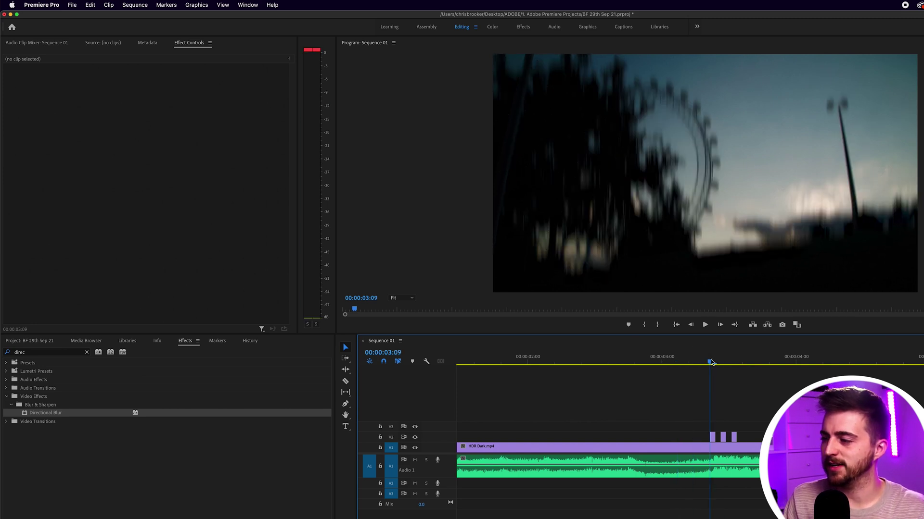
click(712, 438)
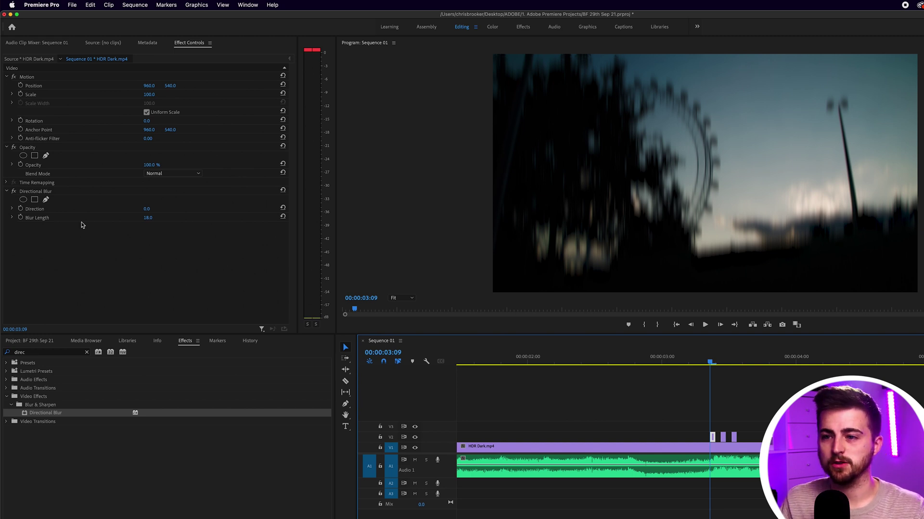
- Scrub Blur Length to 9 on the first flicker and 40 on the middle flicker
drag(149, 222, 144, 223)
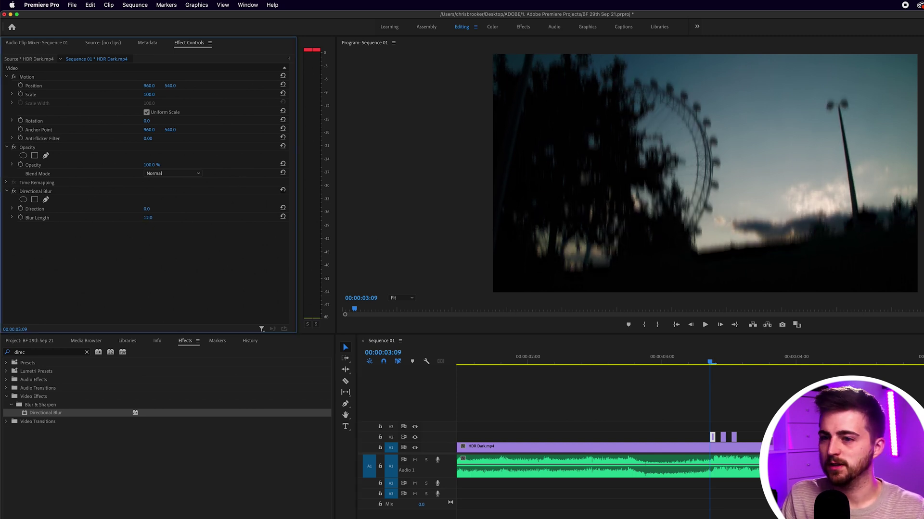
click(720, 362)
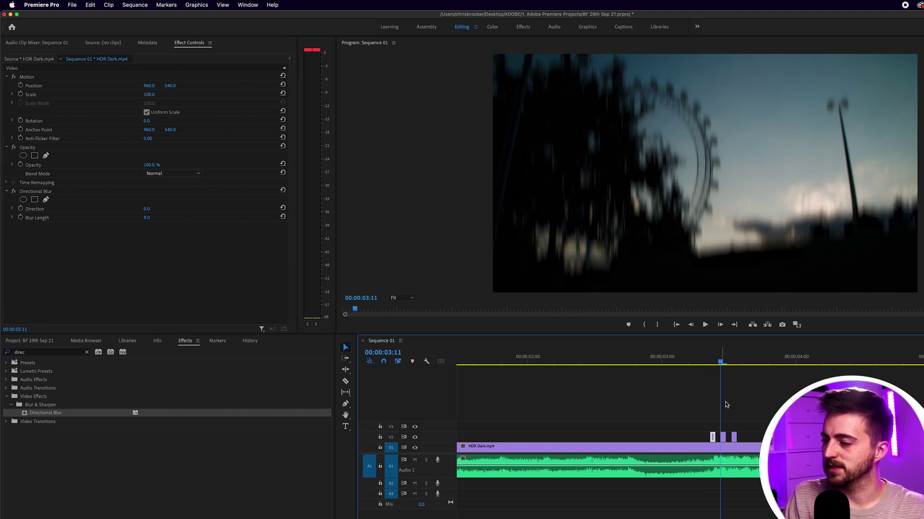
click(723, 437)
drag(147, 218, 161, 218)
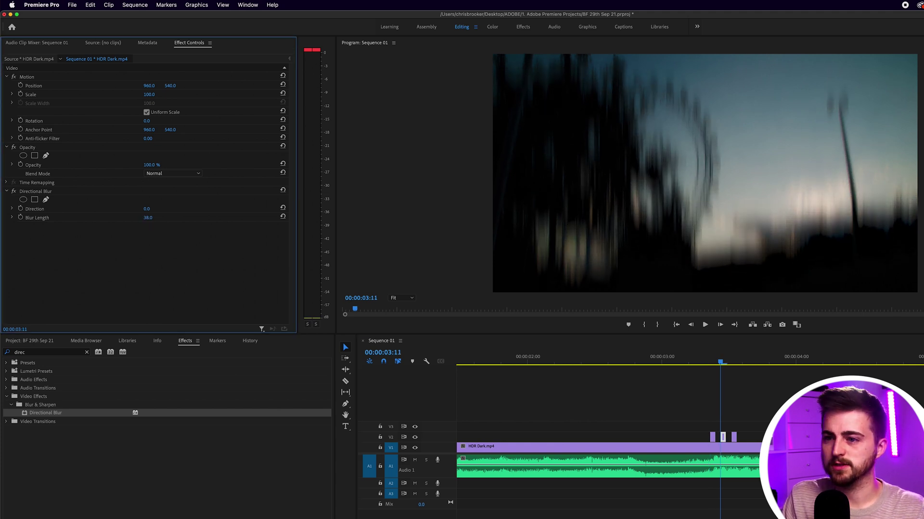
click(732, 359)
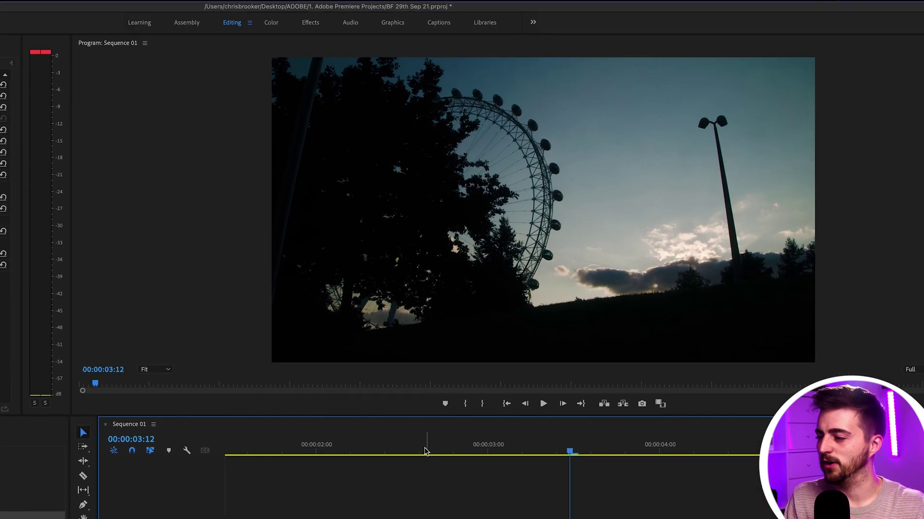
click(668, 361)
key(space)
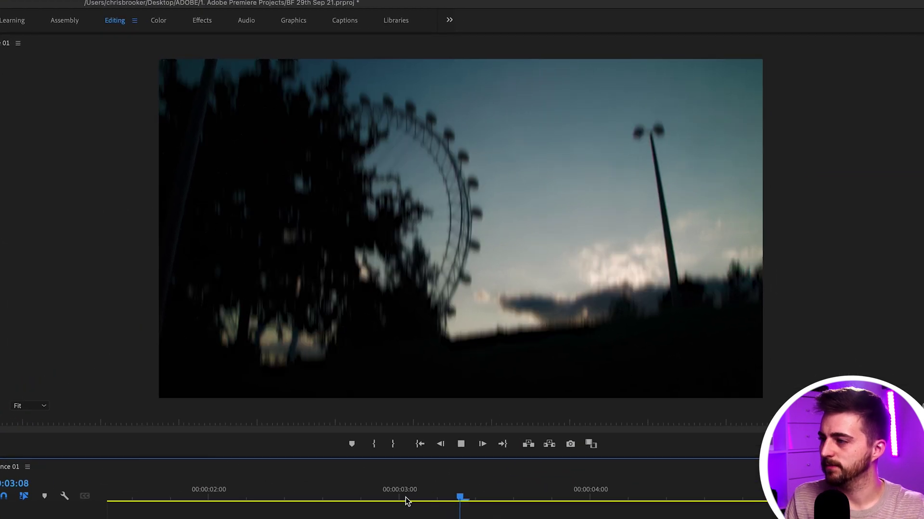
click(391, 497)
click(402, 487)
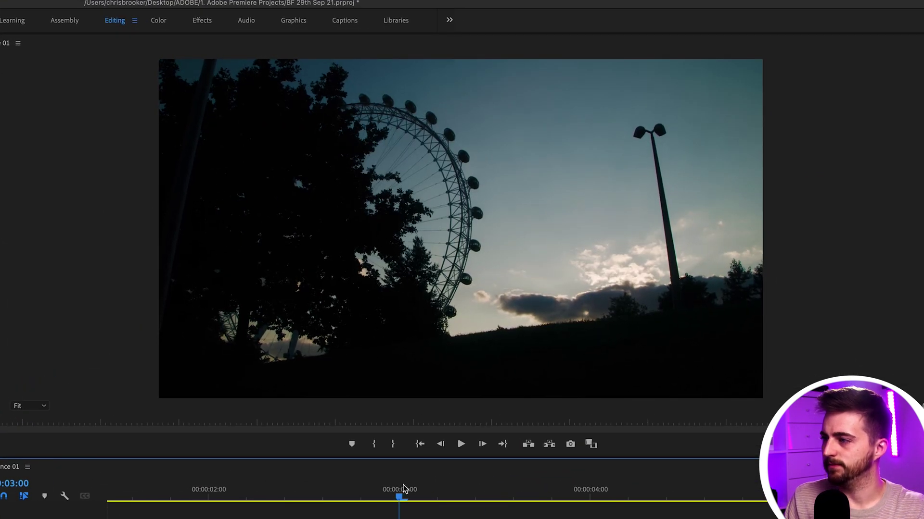